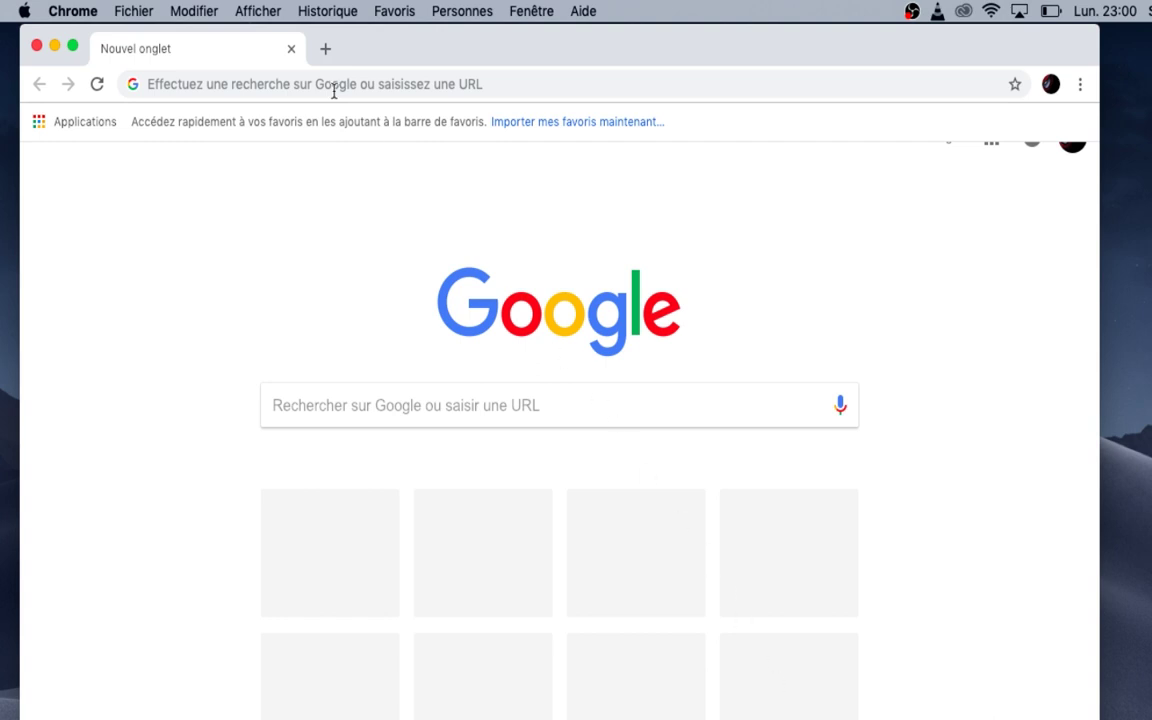
{"action": "left_click", "coordinate": [209, 80]}
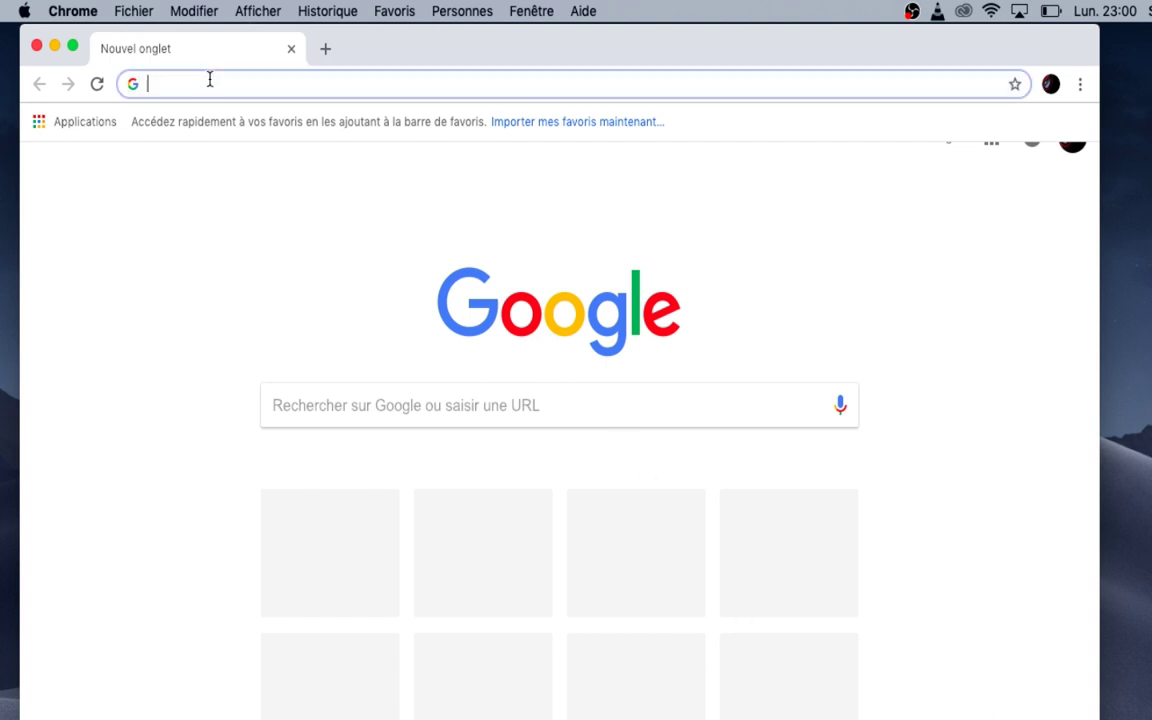
{"action": "type", "text": "http://mafreebox.freebox.fr/"}
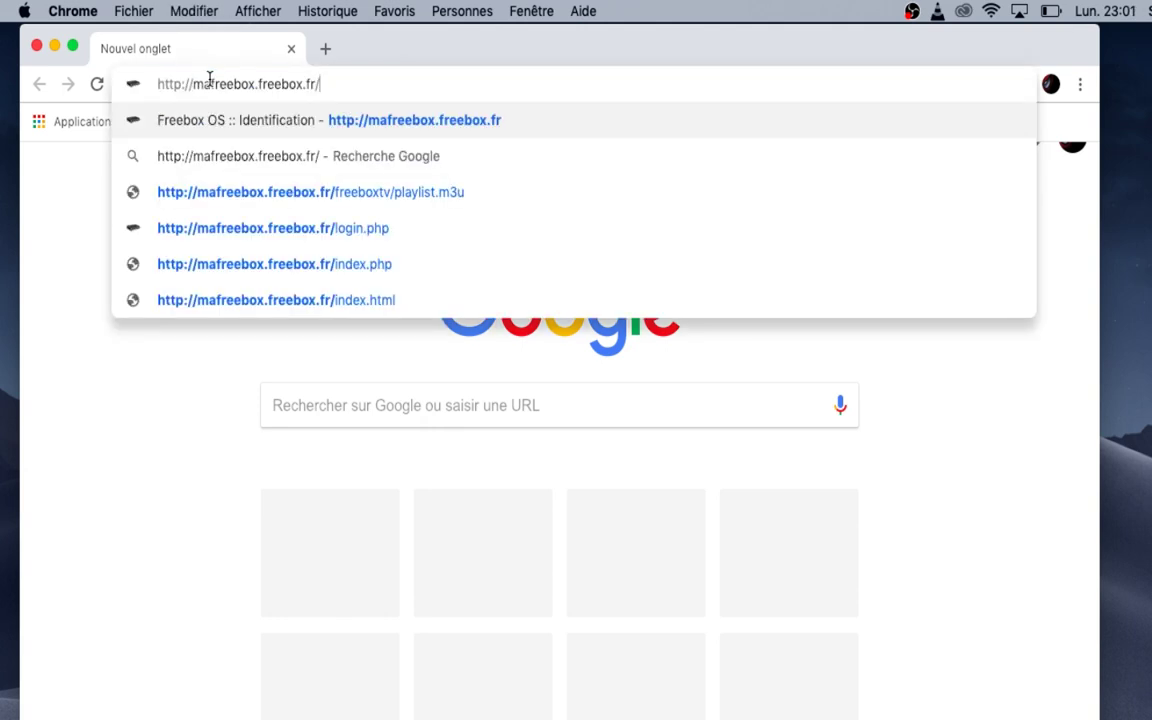
{"action": "left_click", "coordinate": [299, 120]}
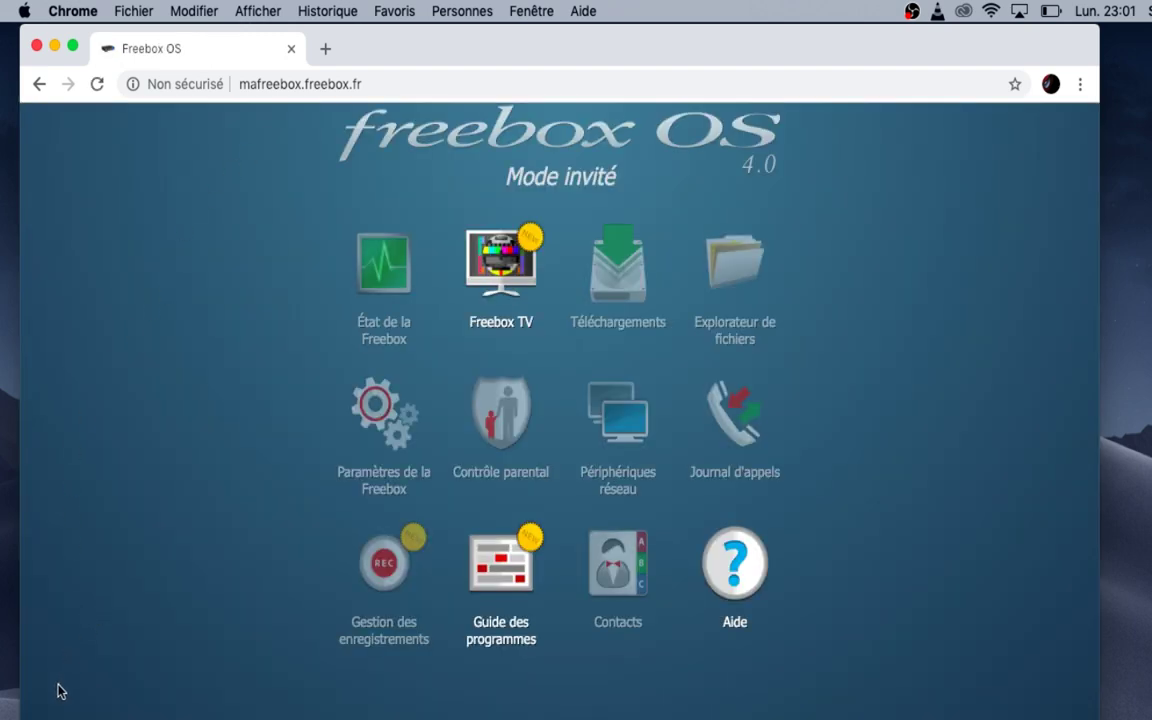
- Go to the Freebox OS login page and sign in with the account password
{"action": "left_click", "coordinate": [30, 714]}
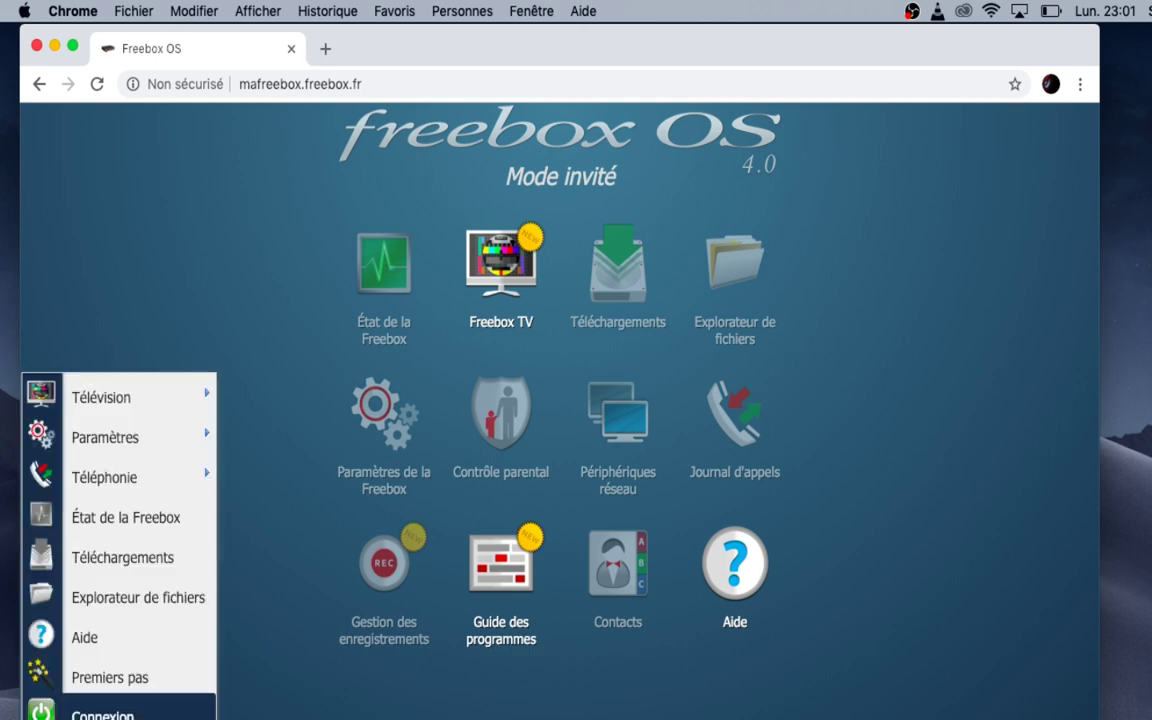
{"action": "left_click", "coordinate": [130, 712]}
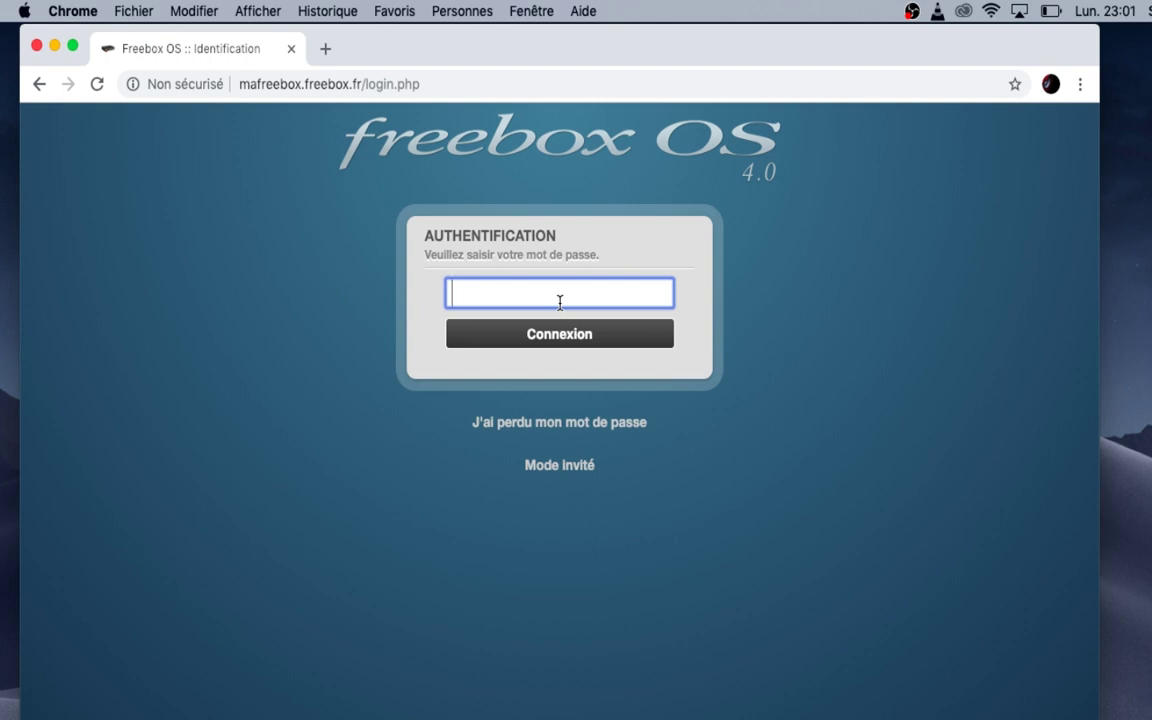
{"action": "type", "text": "•••••••"}
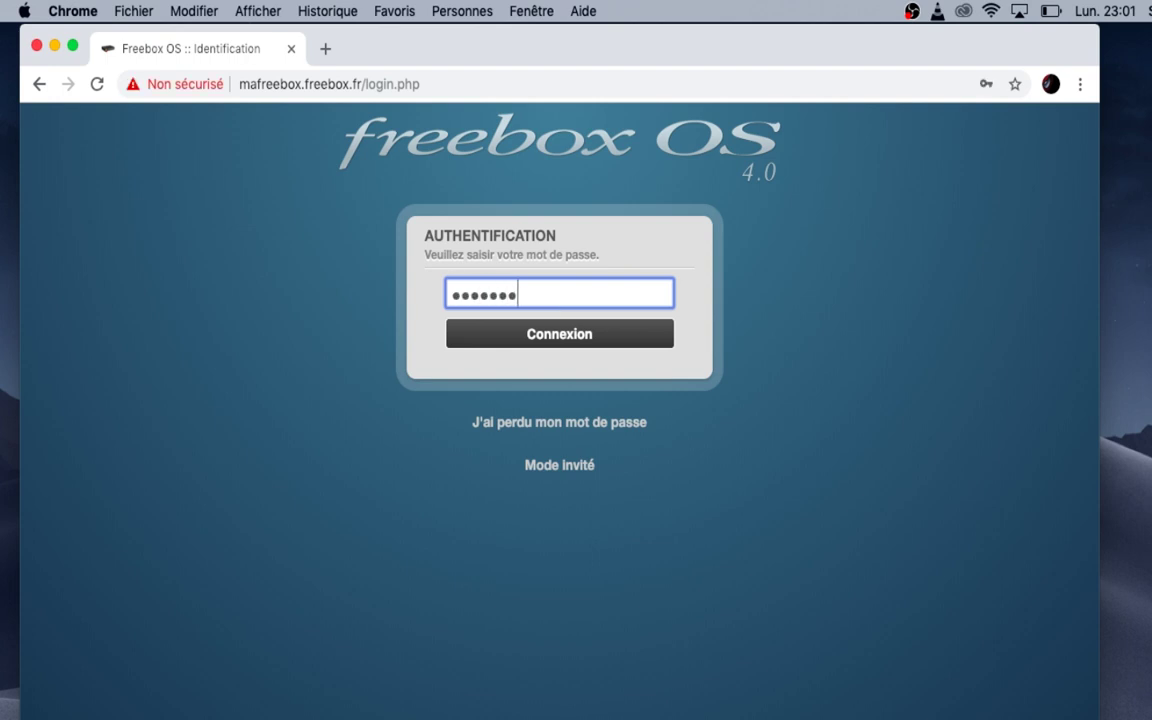
{"action": "type", "text": "••"}
{"action": "key", "text": "Return"}
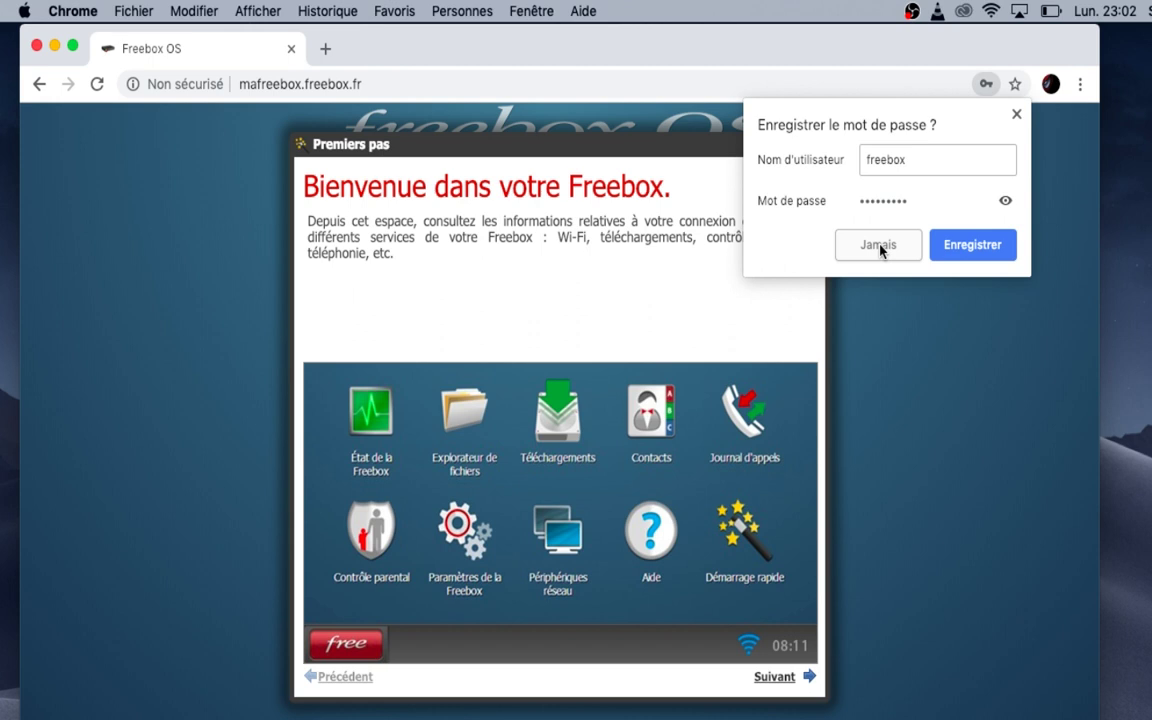
- Dismiss the password-saving prompt and close the Premiers pas introduction, answering Oui to have it reopen on the next visit
{"action": "left_click", "coordinate": [1017, 116]}
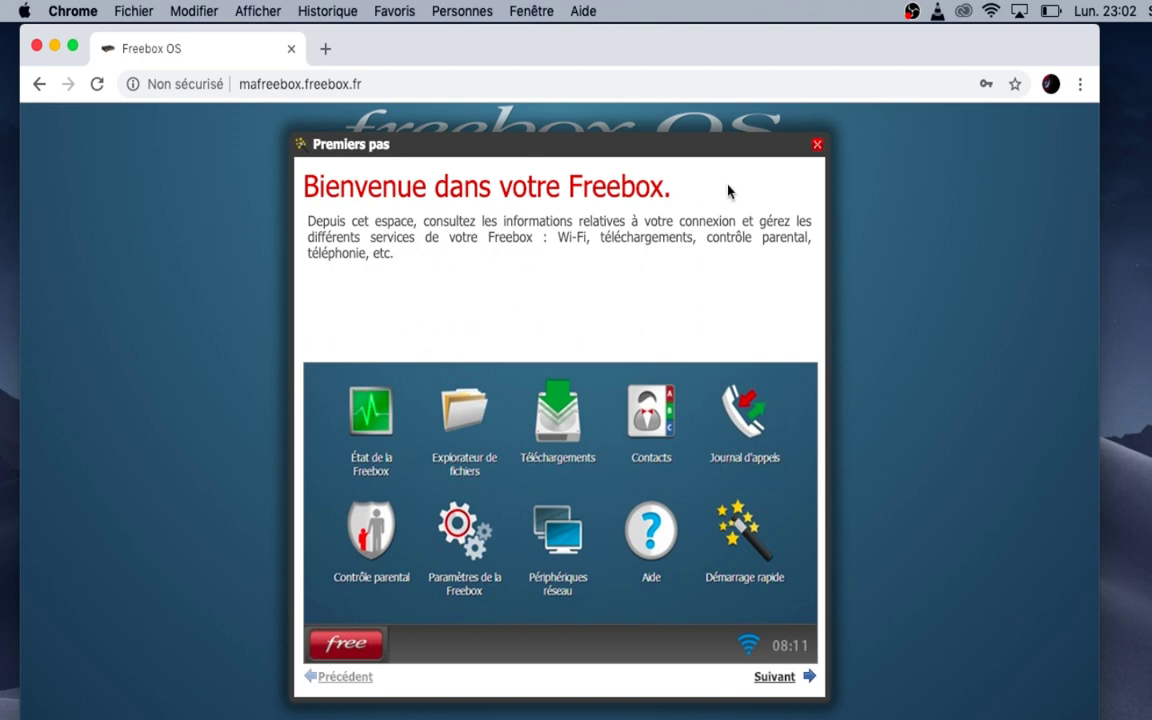
{"action": "left_click", "coordinate": [817, 145]}
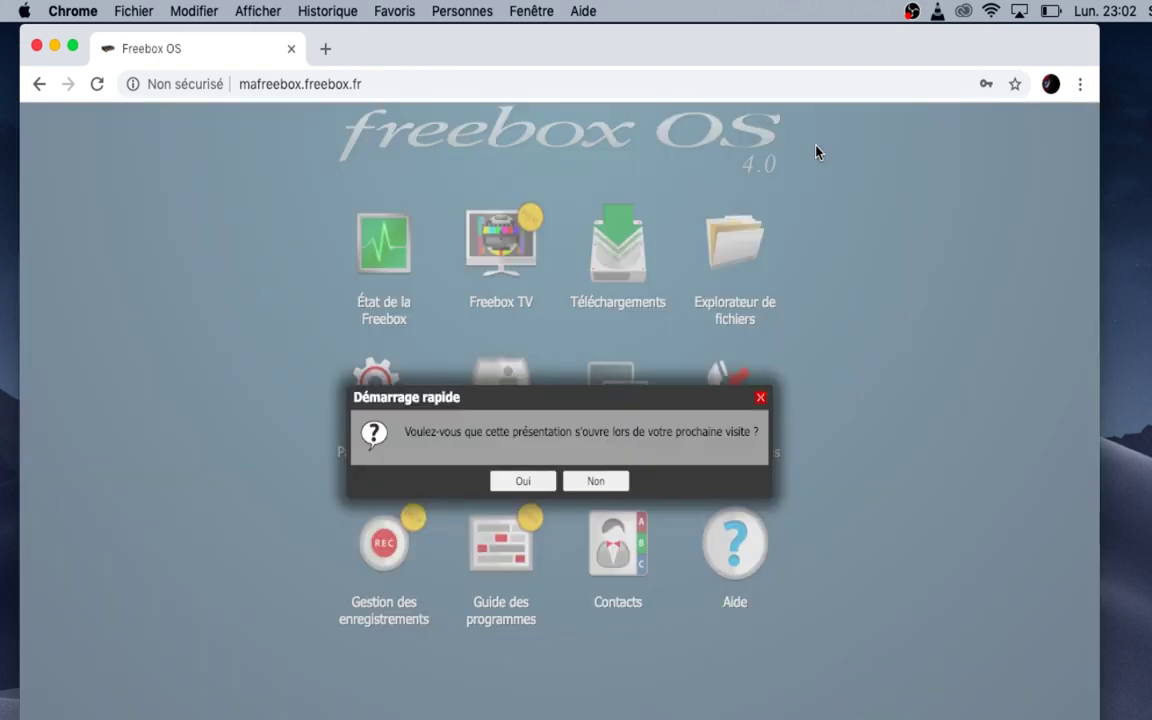
{"action": "left_click", "coordinate": [517, 481]}
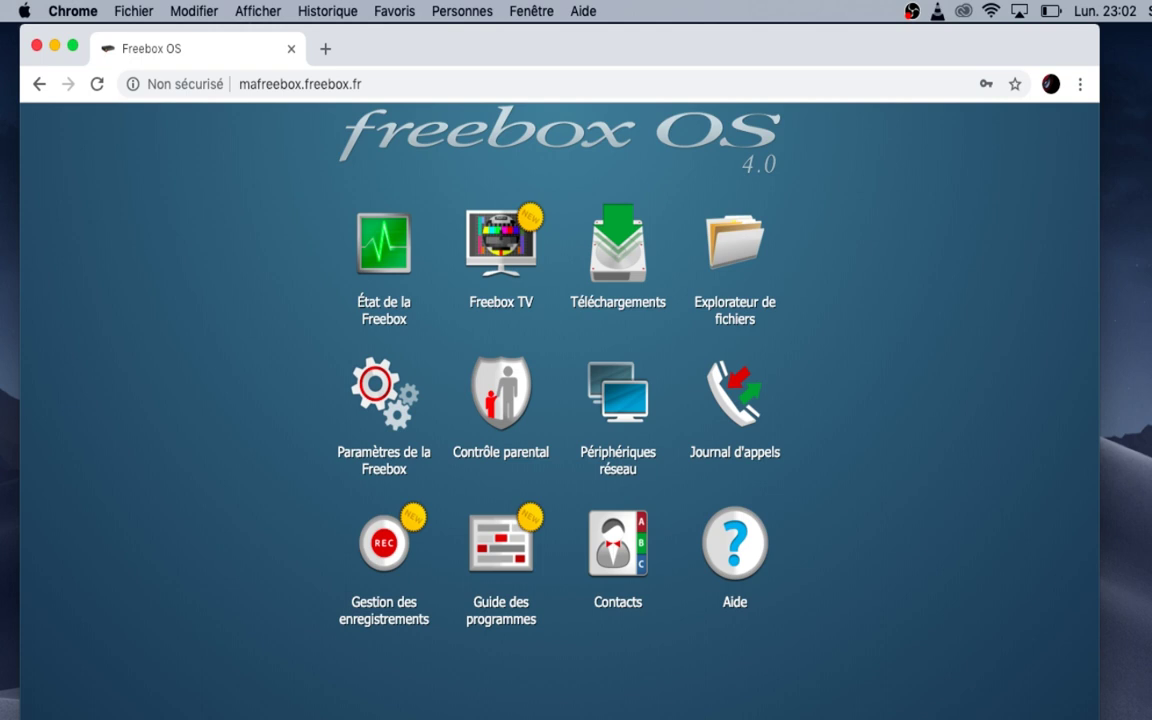
- Open the Wi-Fi settings of the local network within Paramètres de la Freebox
{"action": "left_click", "coordinate": [45, 718]}
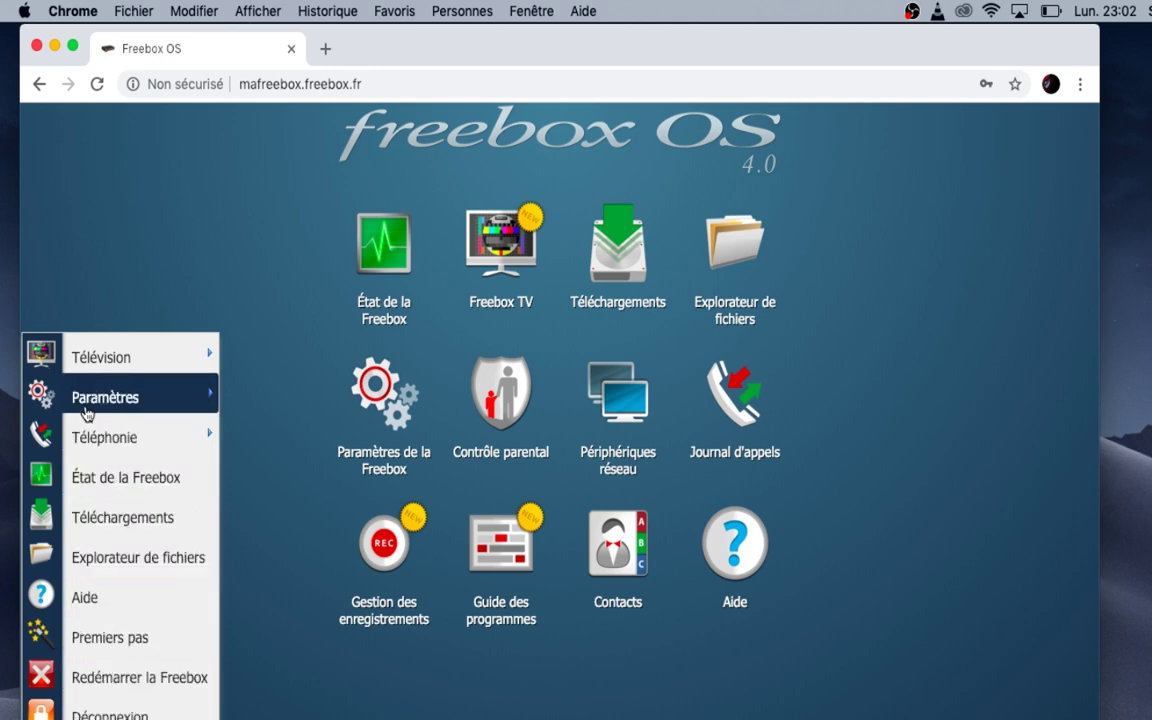
{"action": "mouse_move", "coordinate": [87, 407]}
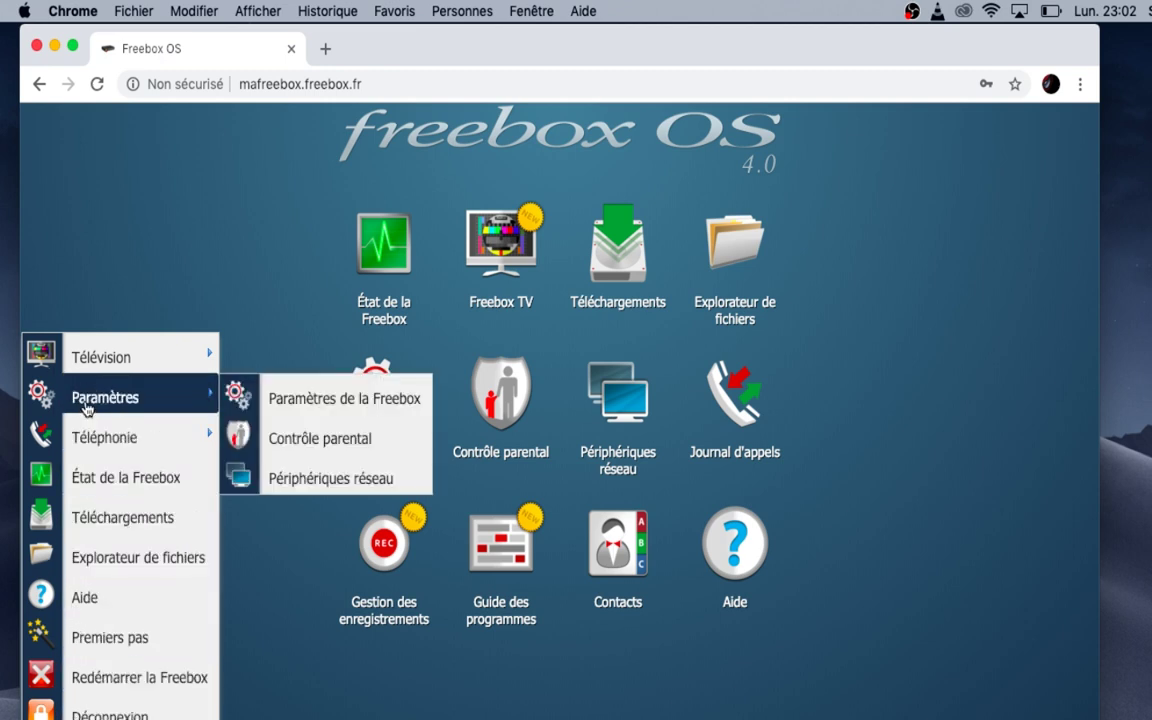
{"action": "left_click", "coordinate": [276, 402]}
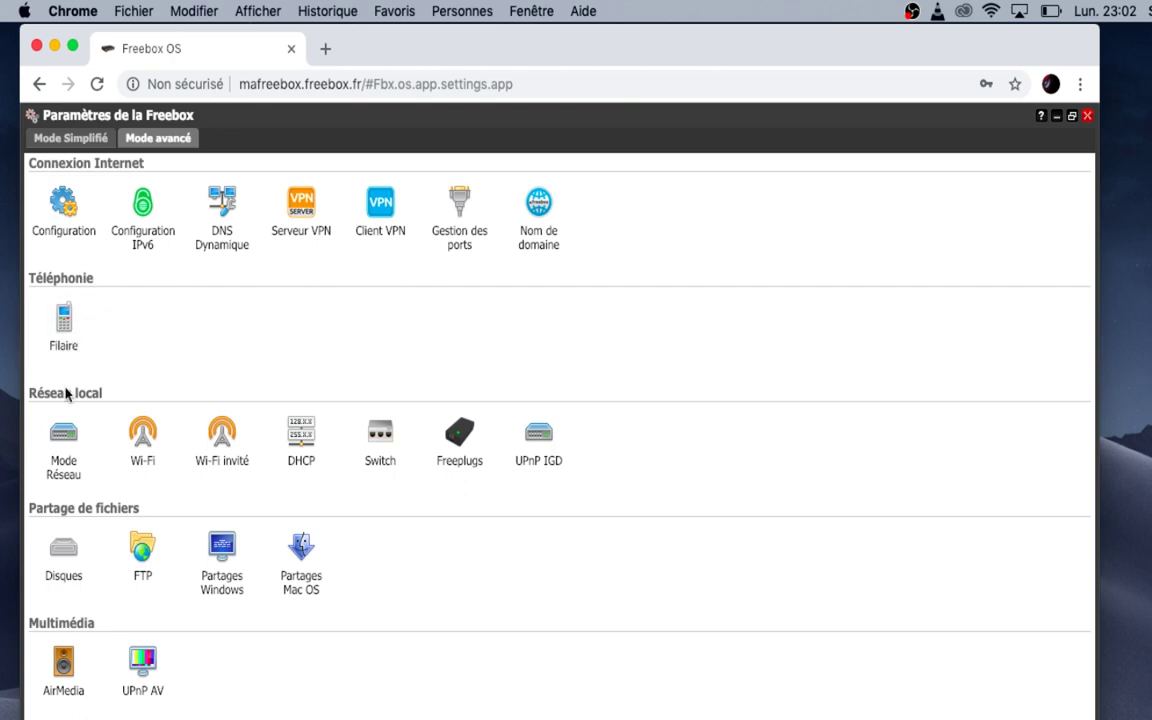
{"action": "left_click", "coordinate": [144, 446]}
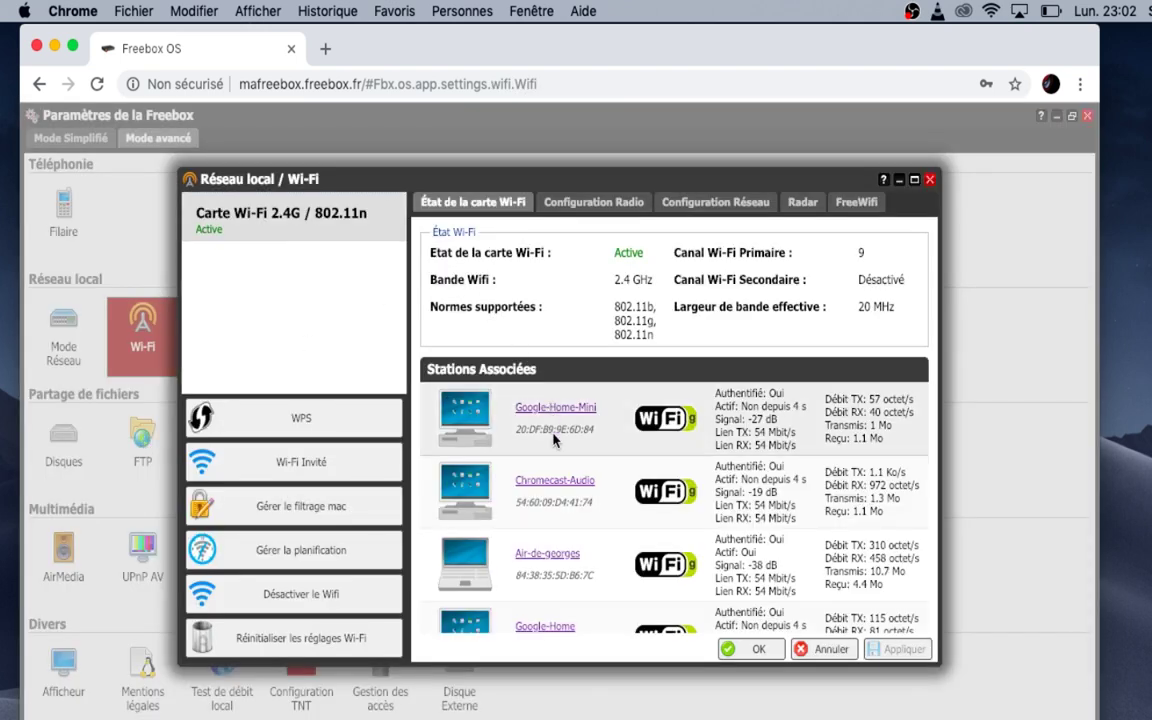
- Review the stations associated with the Wi-Fi card and the neighbouring access points found by the Wi-Fi radar
{"action": "scroll", "coordinate": [554, 438], "scroll_direction": "down", "scroll_amount": 5}
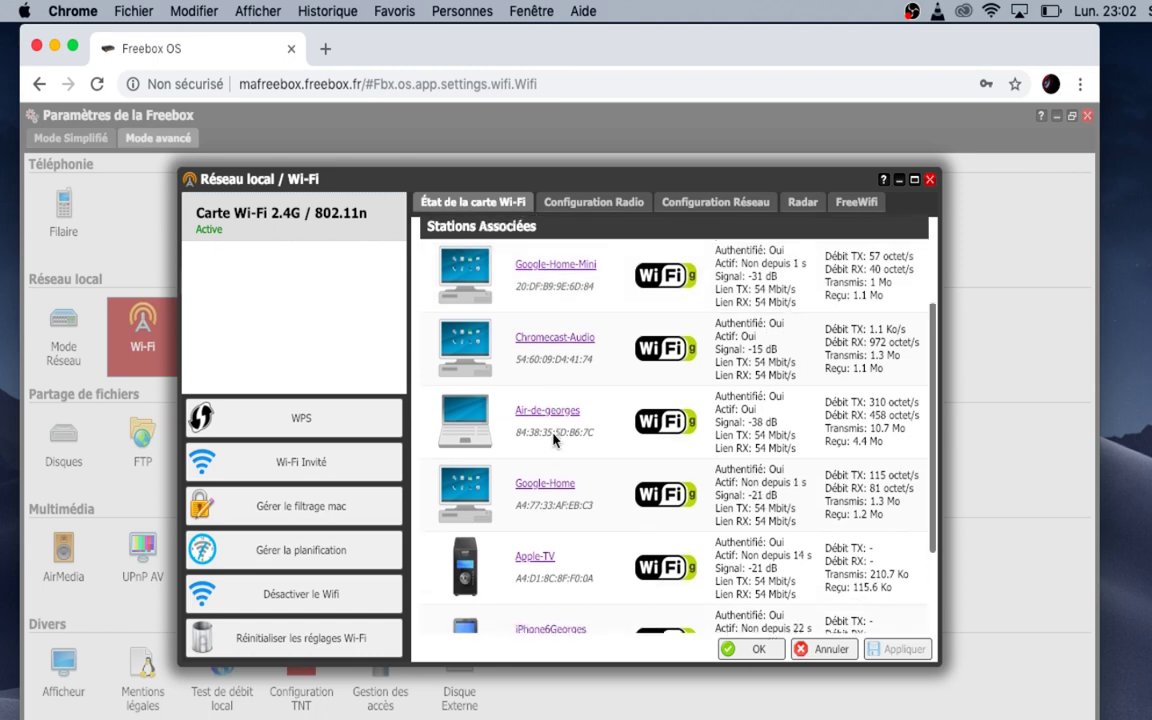
{"action": "scroll", "coordinate": [554, 438], "scroll_direction": "down", "scroll_amount": 2}
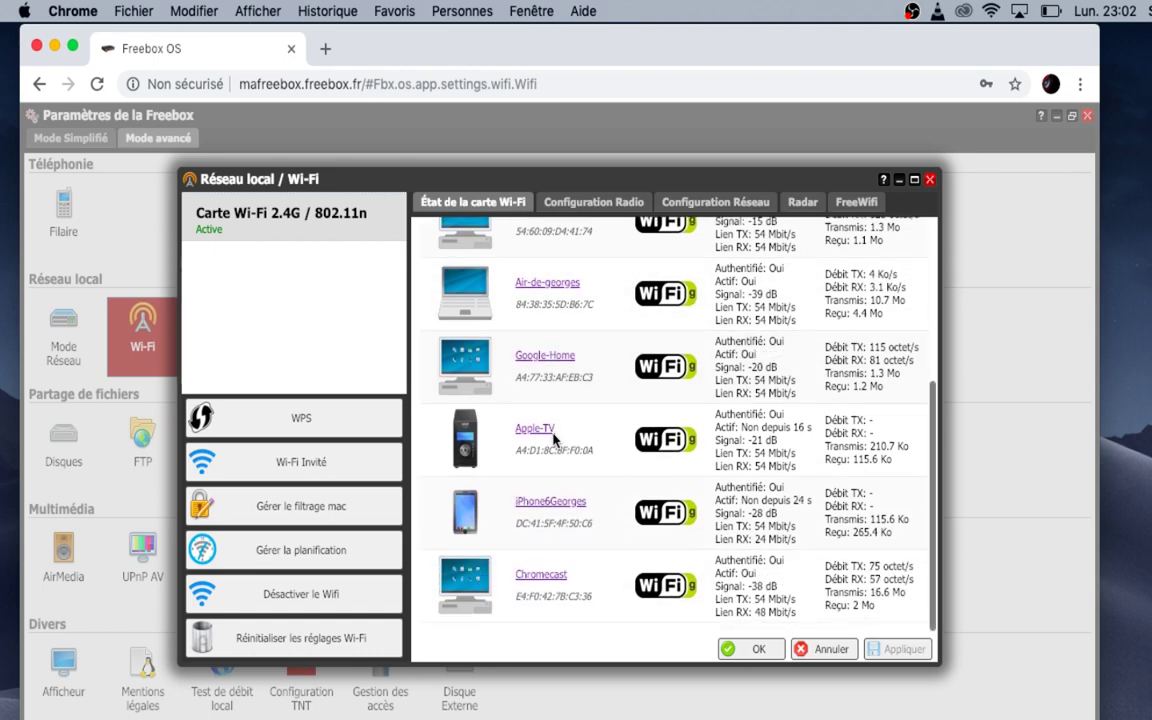
{"action": "scroll", "coordinate": [554, 438], "scroll_direction": "up", "scroll_amount": 7}
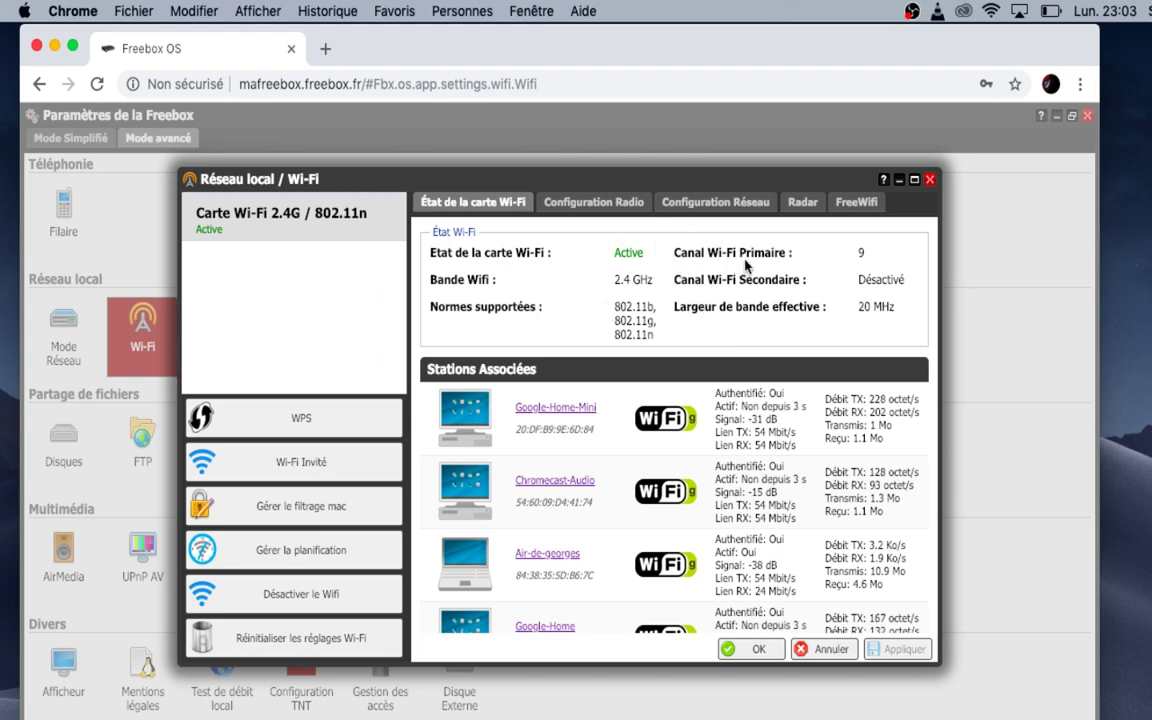
{"action": "left_click", "coordinate": [801, 204]}
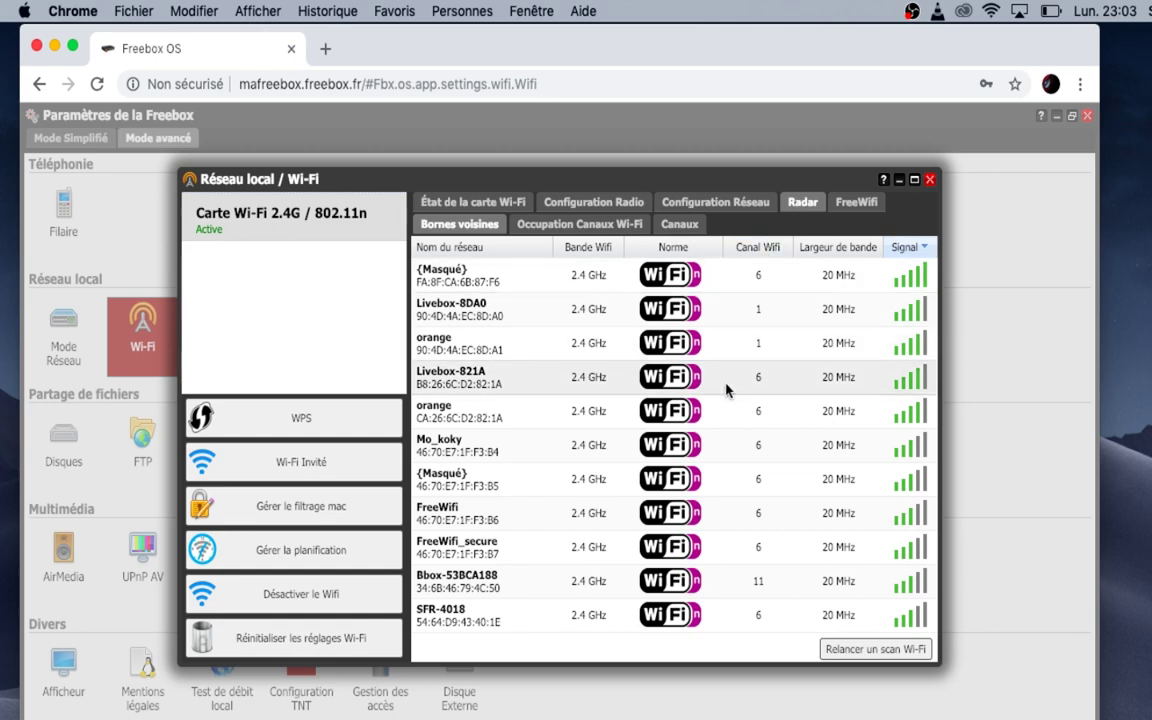
{"action": "scroll", "coordinate": [727, 390], "scroll_direction": "down", "scroll_amount": 1}
{"action": "scroll", "coordinate": [727, 390], "scroll_direction": "down", "scroll_amount": 2}
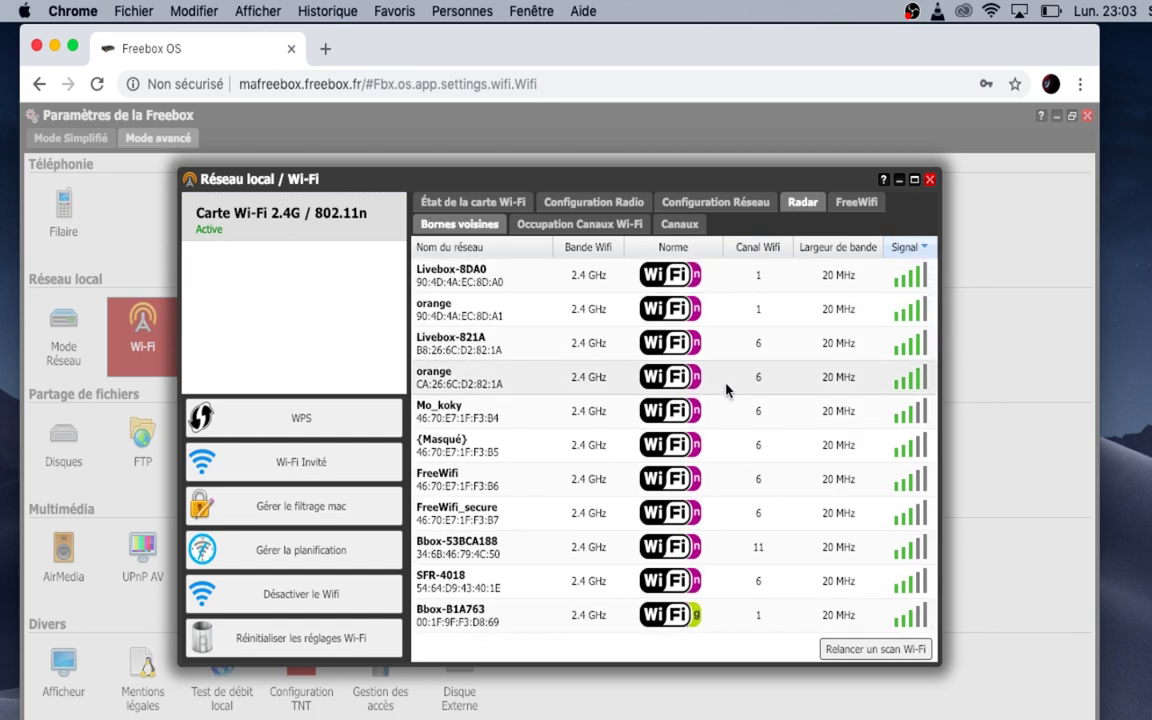
{"action": "scroll", "coordinate": [728, 320], "scroll_direction": "up", "scroll_amount": 2}
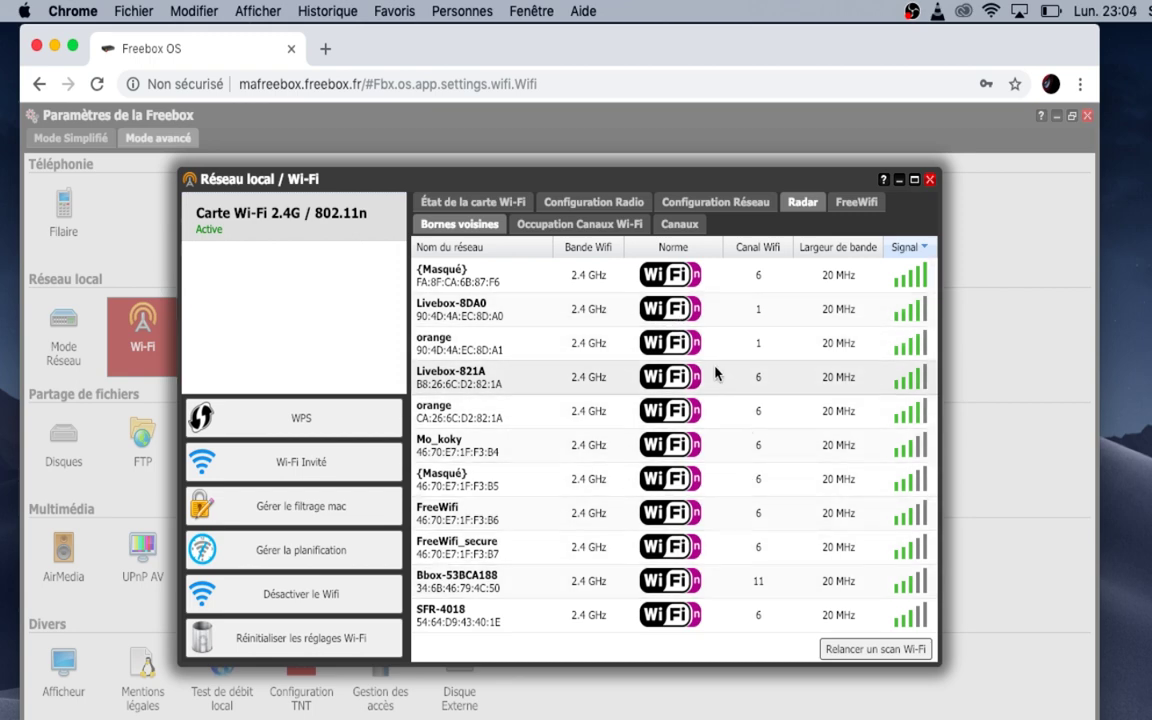
- Examine the noise level and occupancy rate of each Wi-Fi channel in the radar's channel chart
{"action": "left_click", "coordinate": [674, 226]}
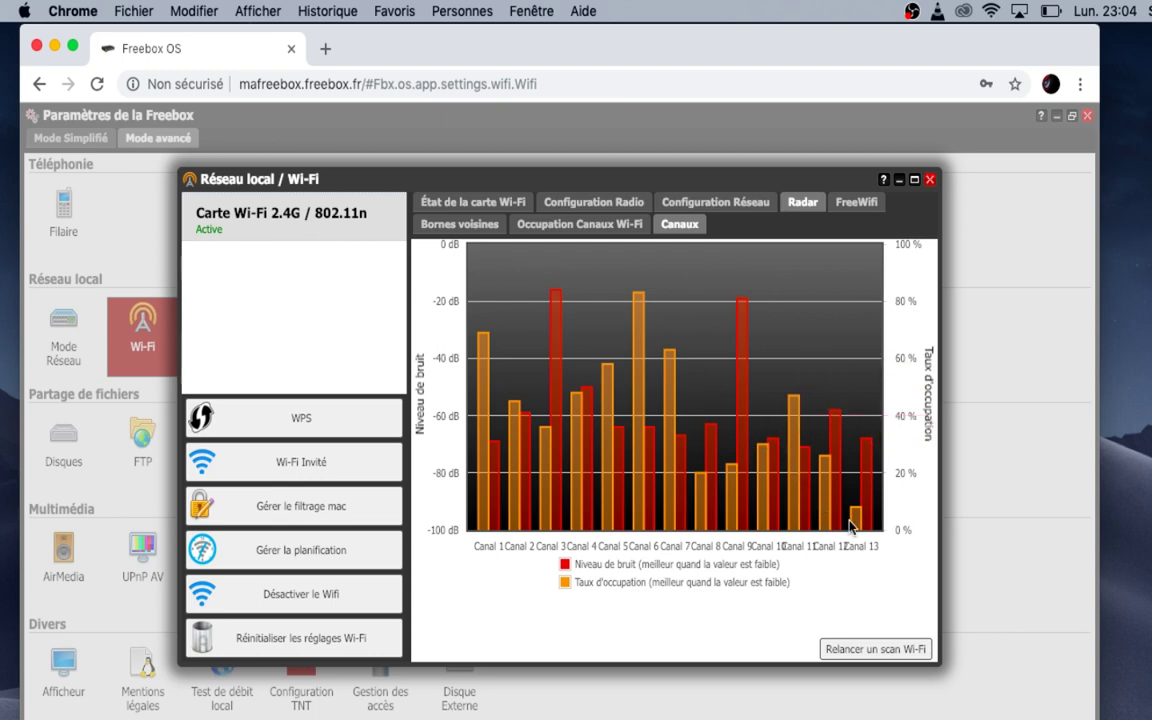
{"action": "mouse_move", "coordinate": [857, 527]}
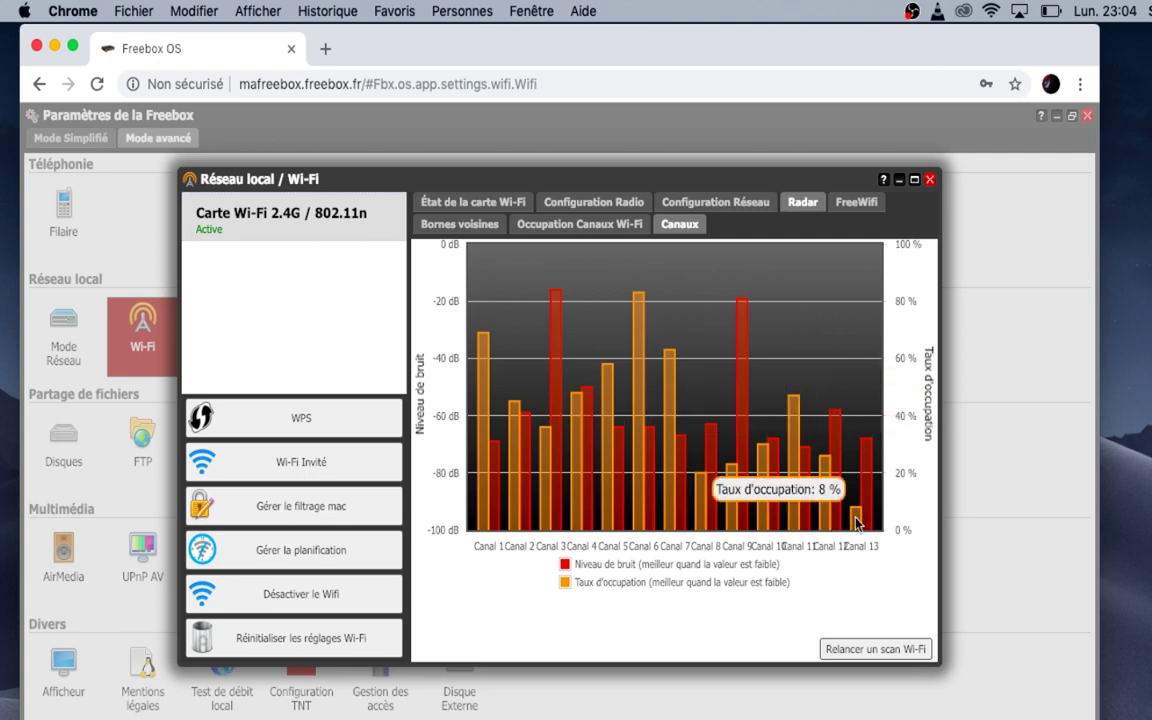
{"action": "mouse_move", "coordinate": [862, 505]}
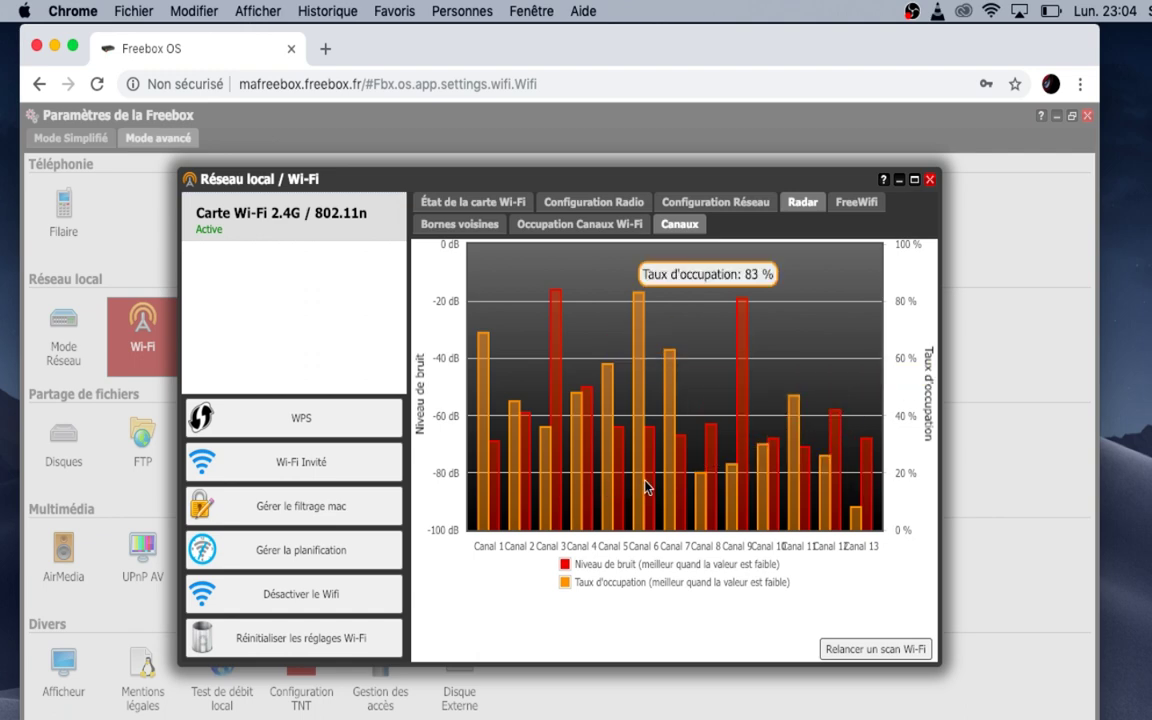
{"action": "mouse_move", "coordinate": [646, 477]}
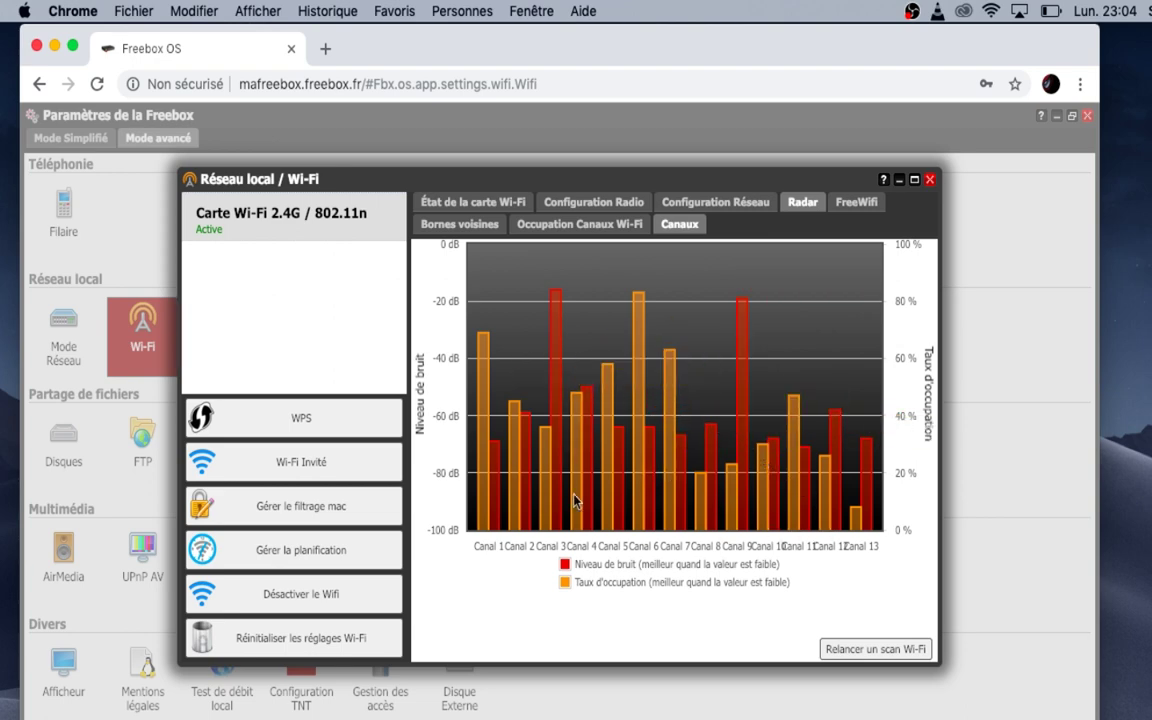
{"action": "mouse_move", "coordinate": [617, 490]}
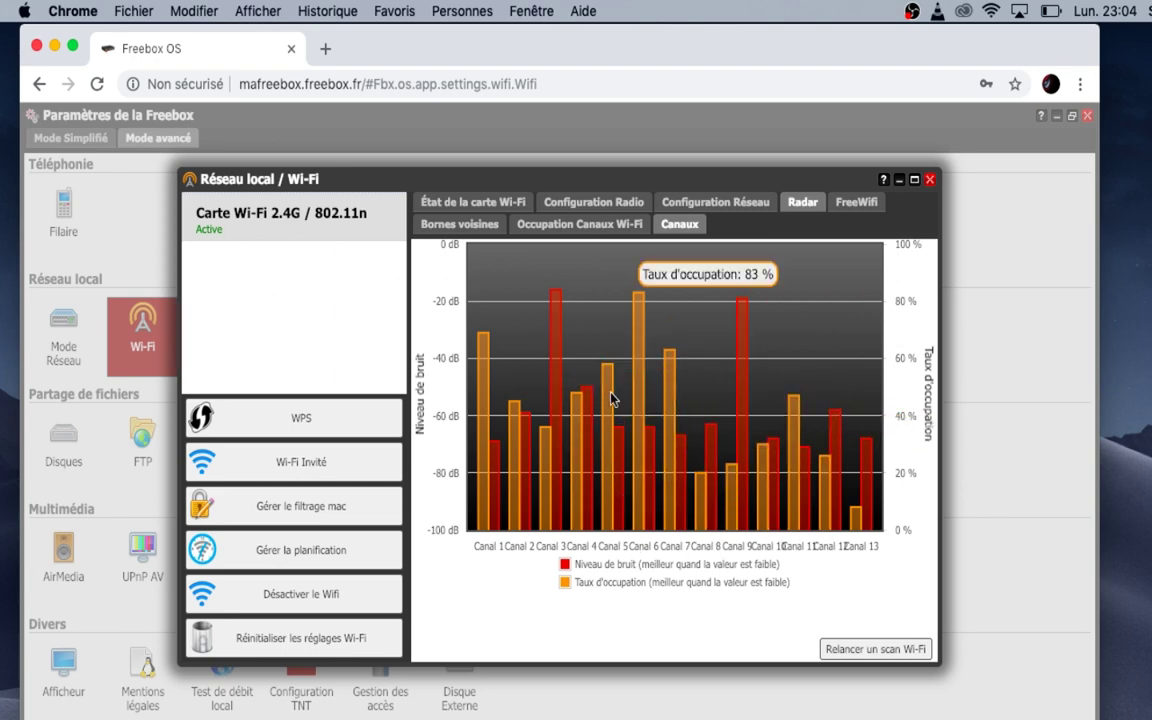
{"action": "mouse_move", "coordinate": [648, 445]}
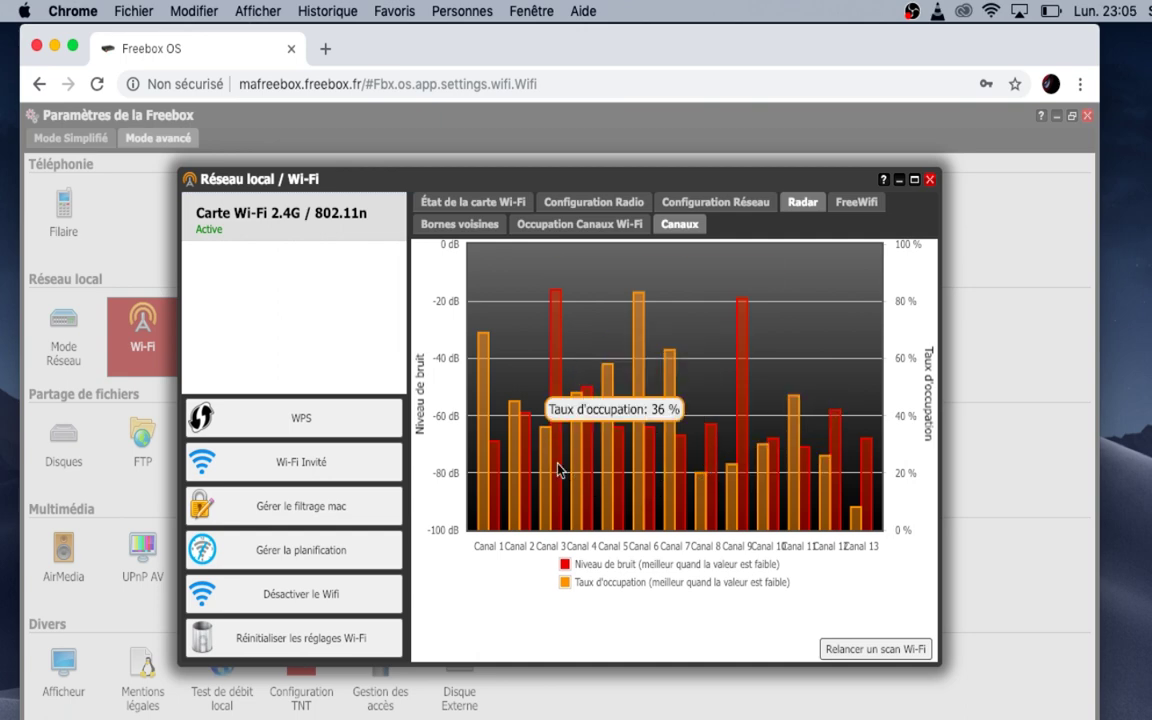
{"action": "mouse_move", "coordinate": [728, 497]}
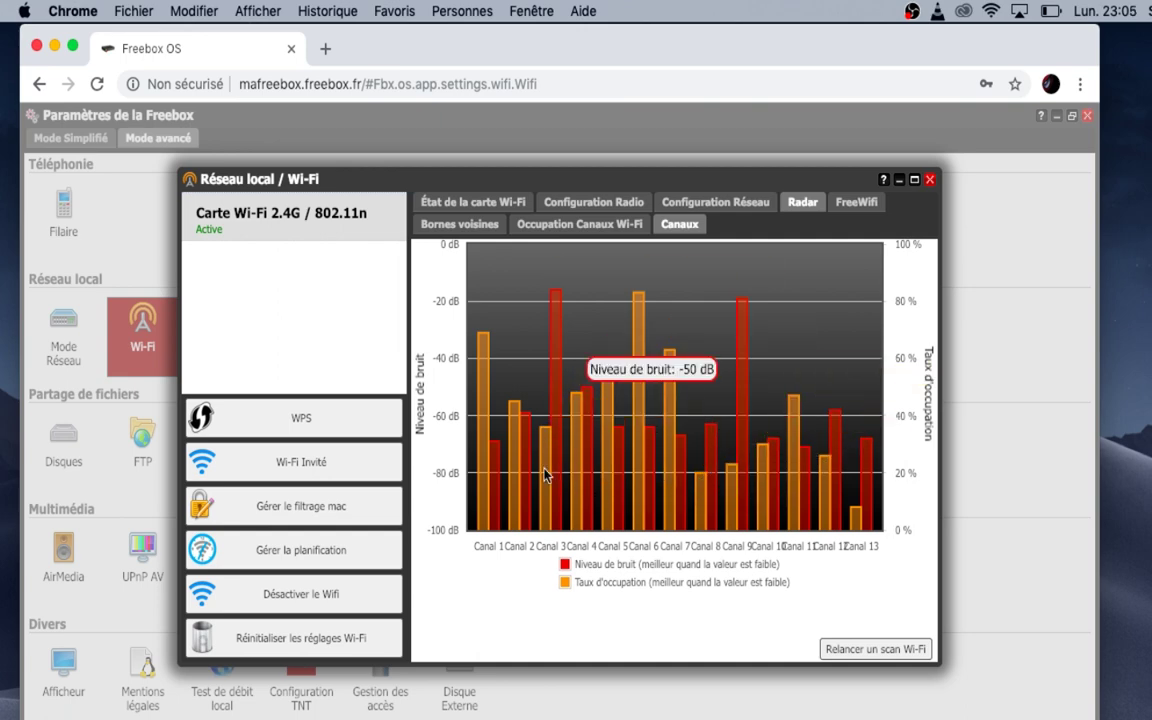
{"action": "mouse_move", "coordinate": [527, 481]}
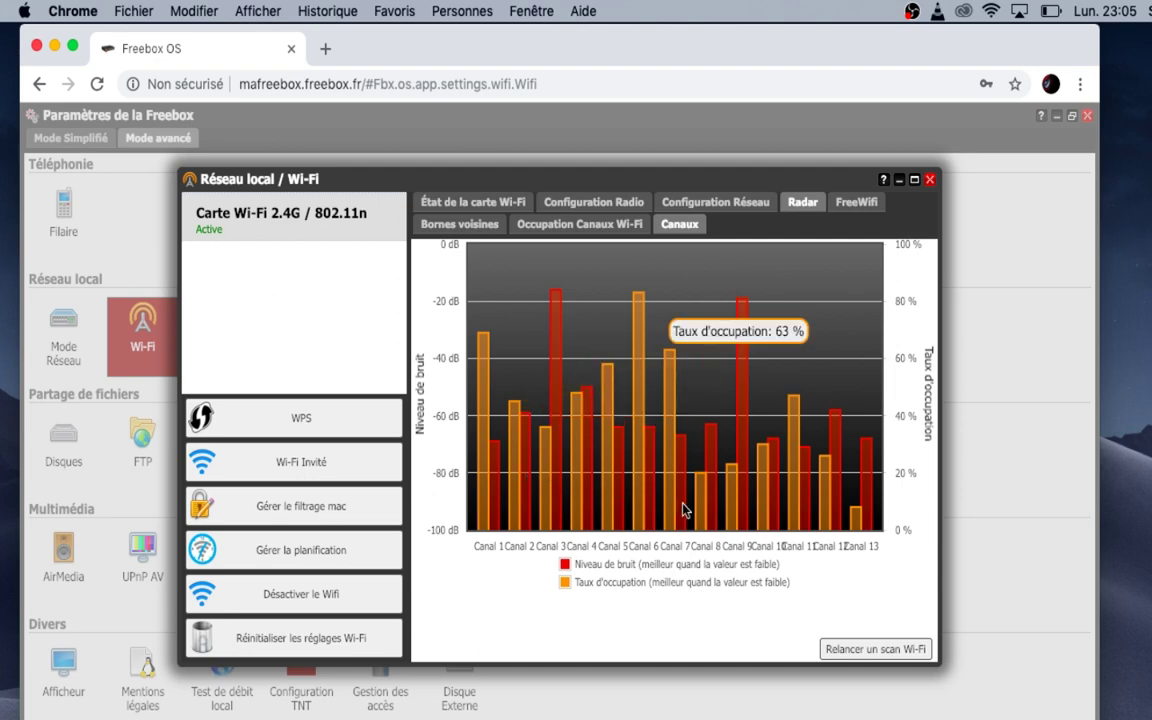
{"action": "mouse_move", "coordinate": [700, 512]}
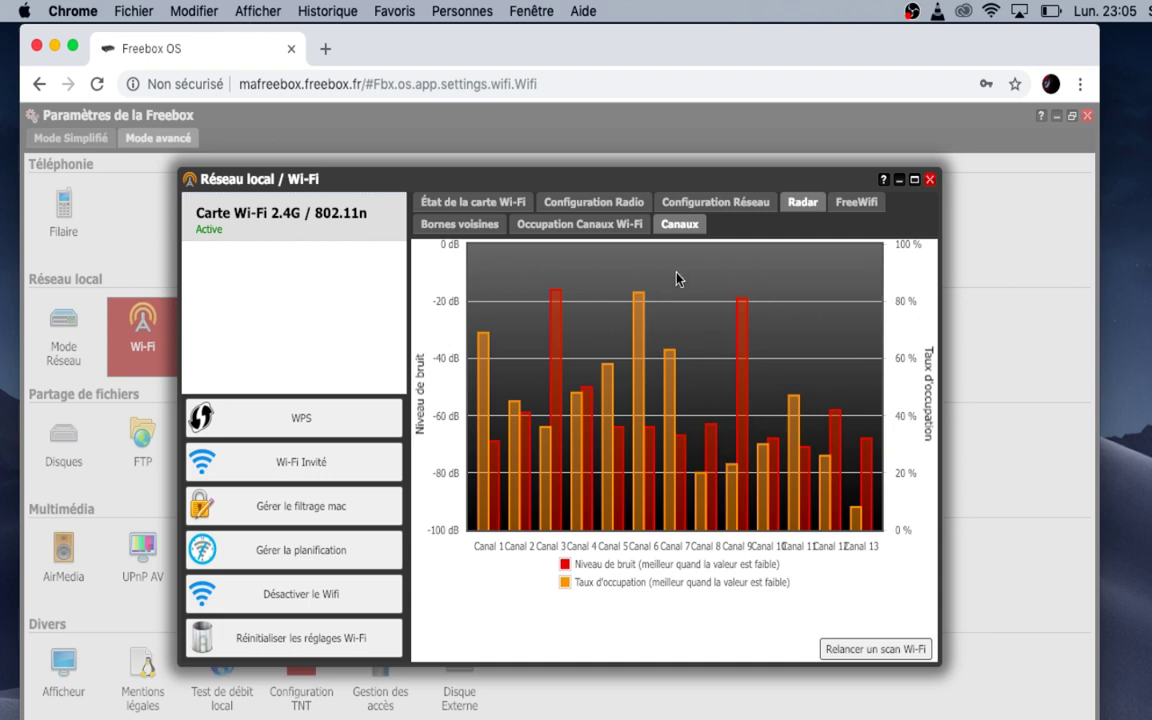
- In the radio configuration, keep the bandwidth at 20 MHz, set the primary channel to Canal 13 and apply the change
{"action": "left_click", "coordinate": [567, 208]}
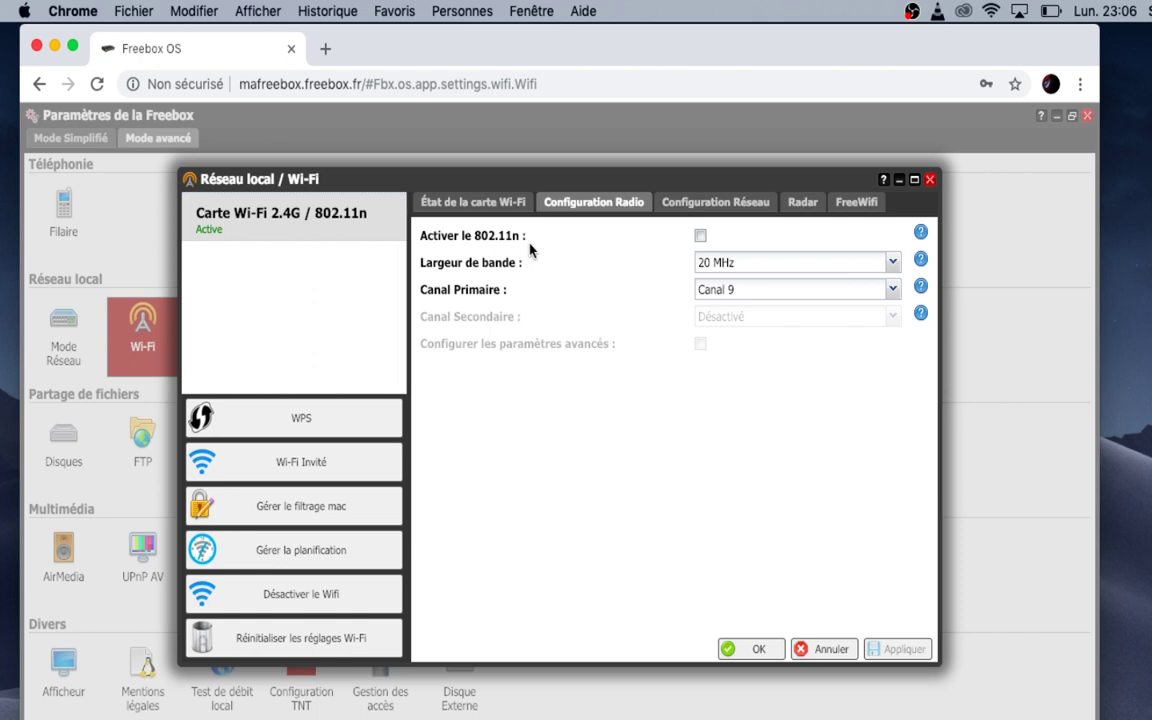
{"action": "left_click", "coordinate": [716, 270]}
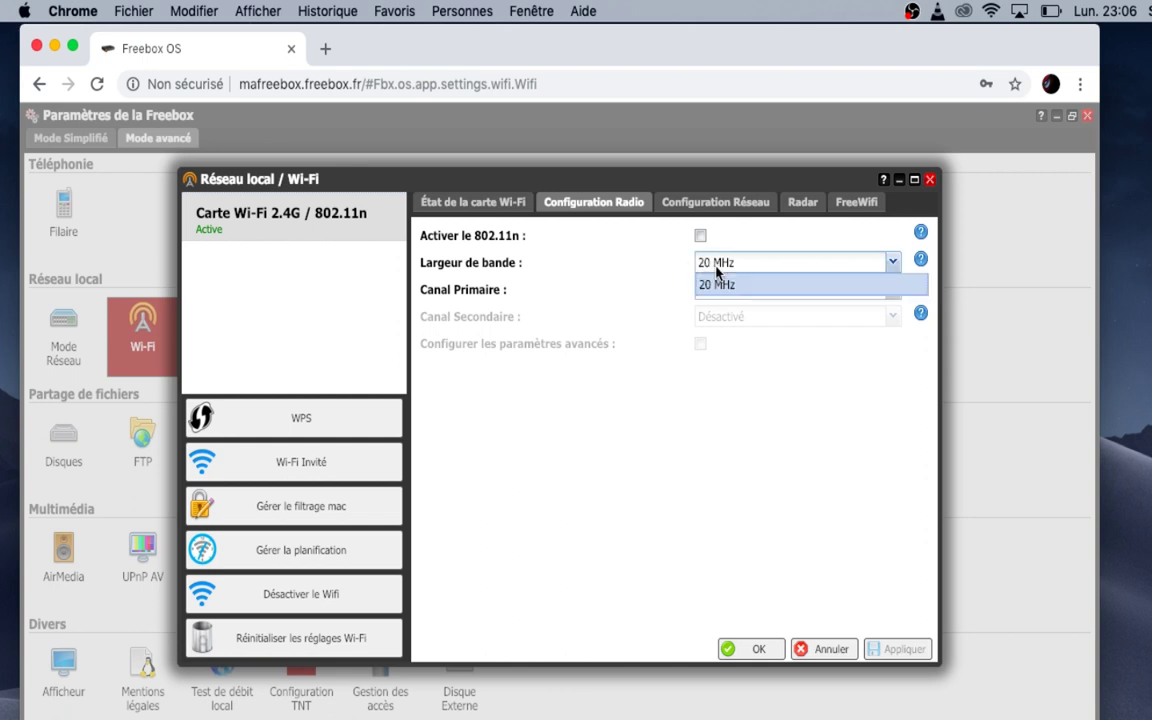
{"action": "left_click", "coordinate": [716, 270]}
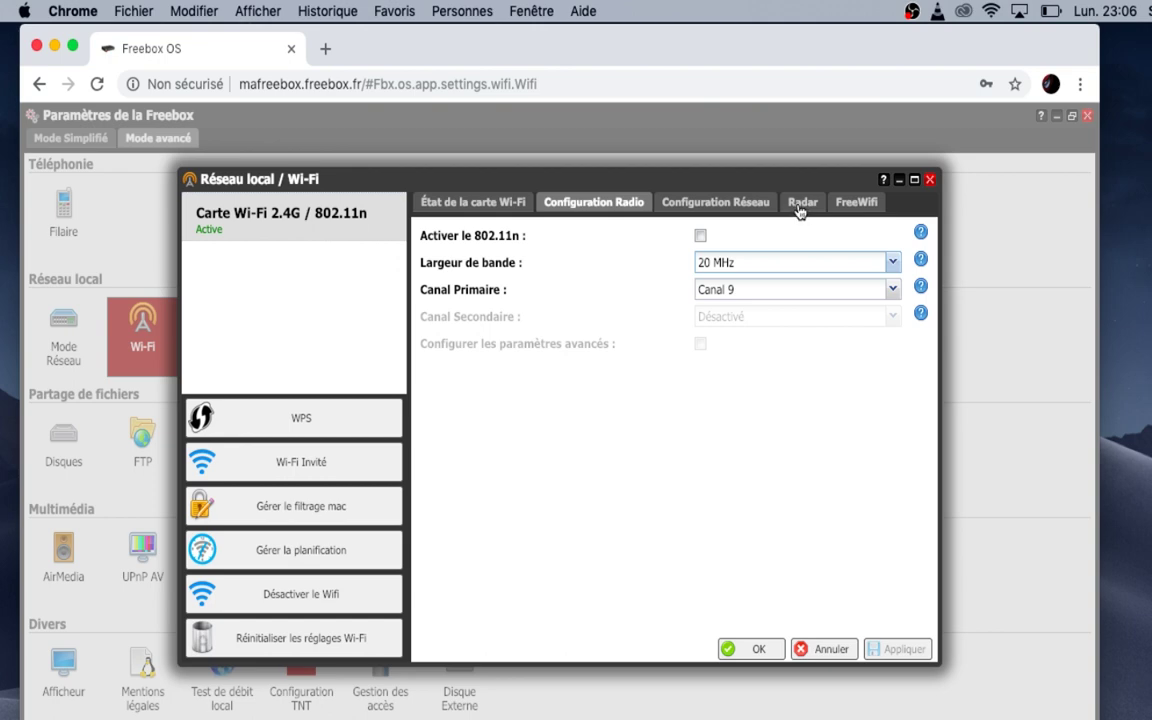
{"action": "left_click", "coordinate": [745, 292]}
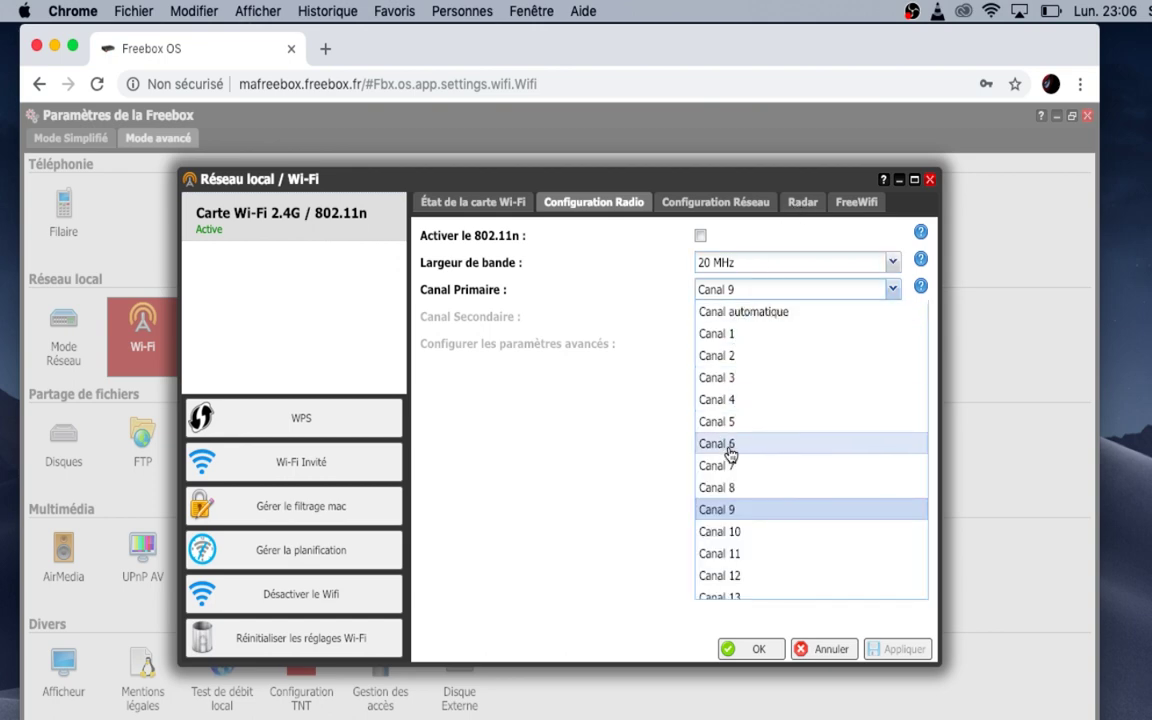
{"action": "left_click", "coordinate": [729, 589]}
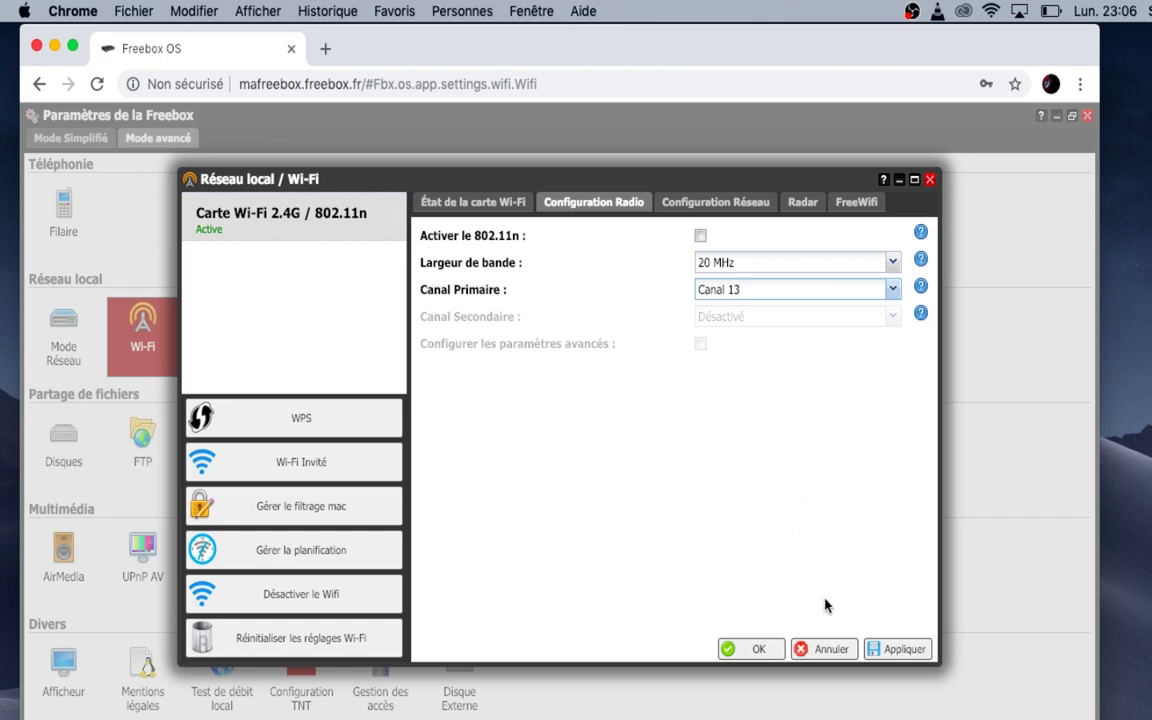
{"action": "left_click", "coordinate": [885, 650]}
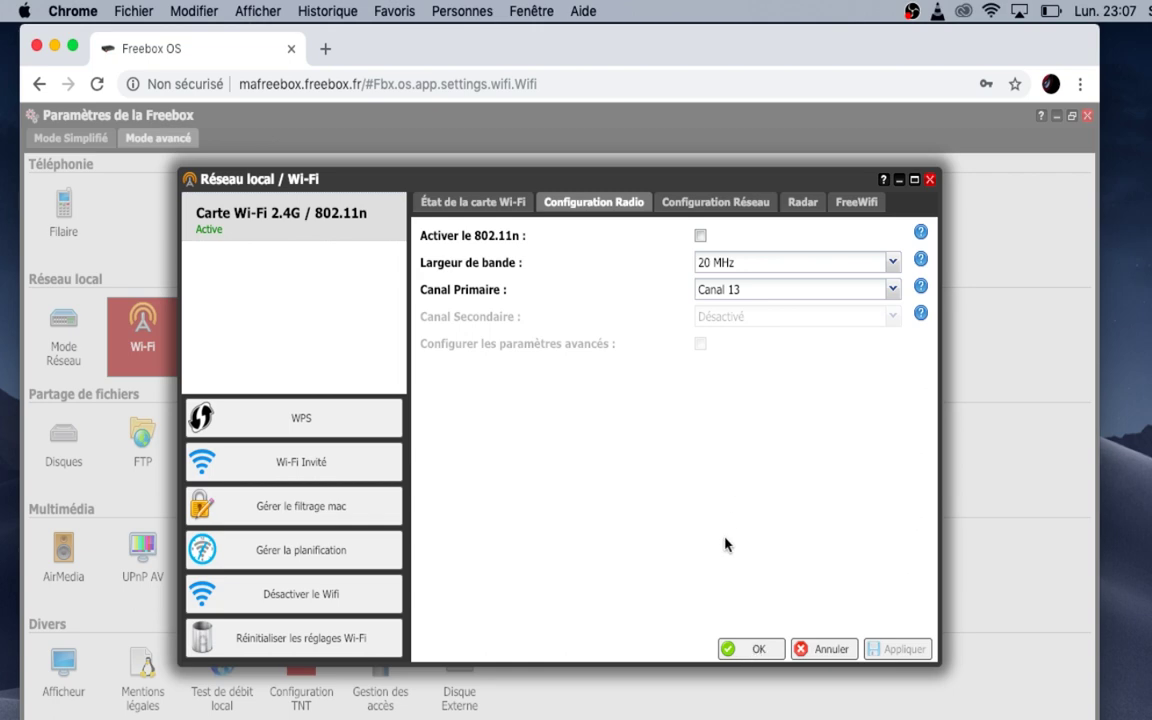
- Confirm and close the Wi-Fi settings, and minimize the browser window
{"action": "left_click", "coordinate": [748, 649]}
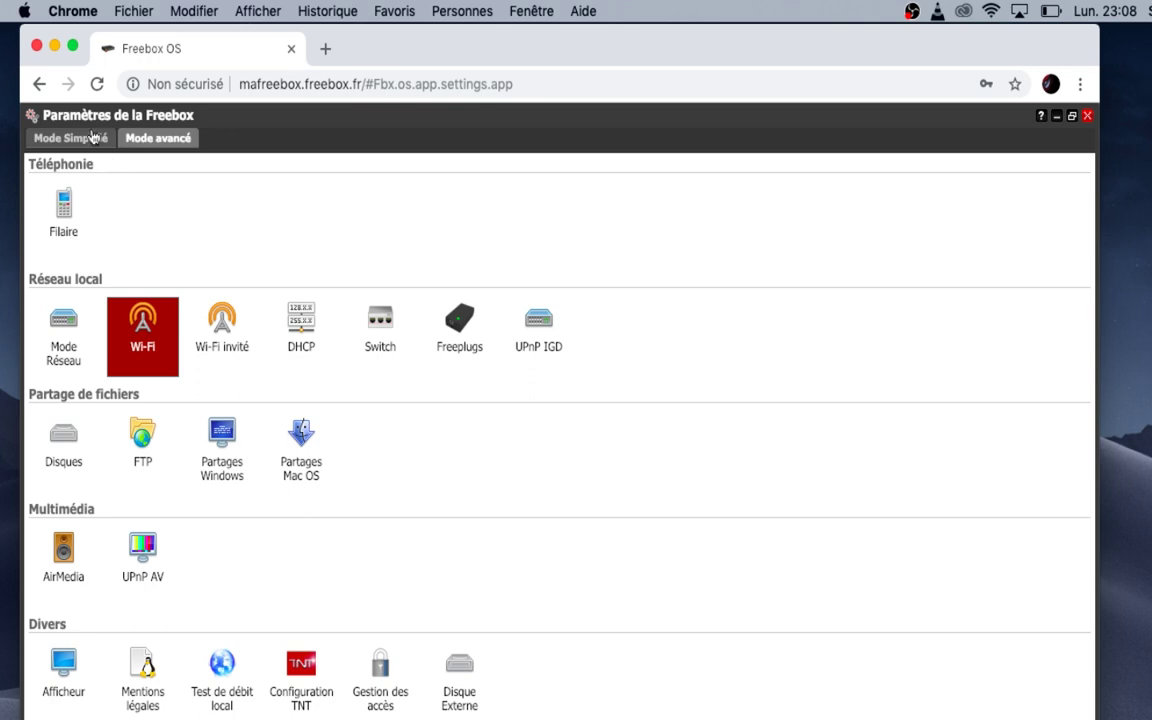
{"action": "left_click", "coordinate": [55, 46]}
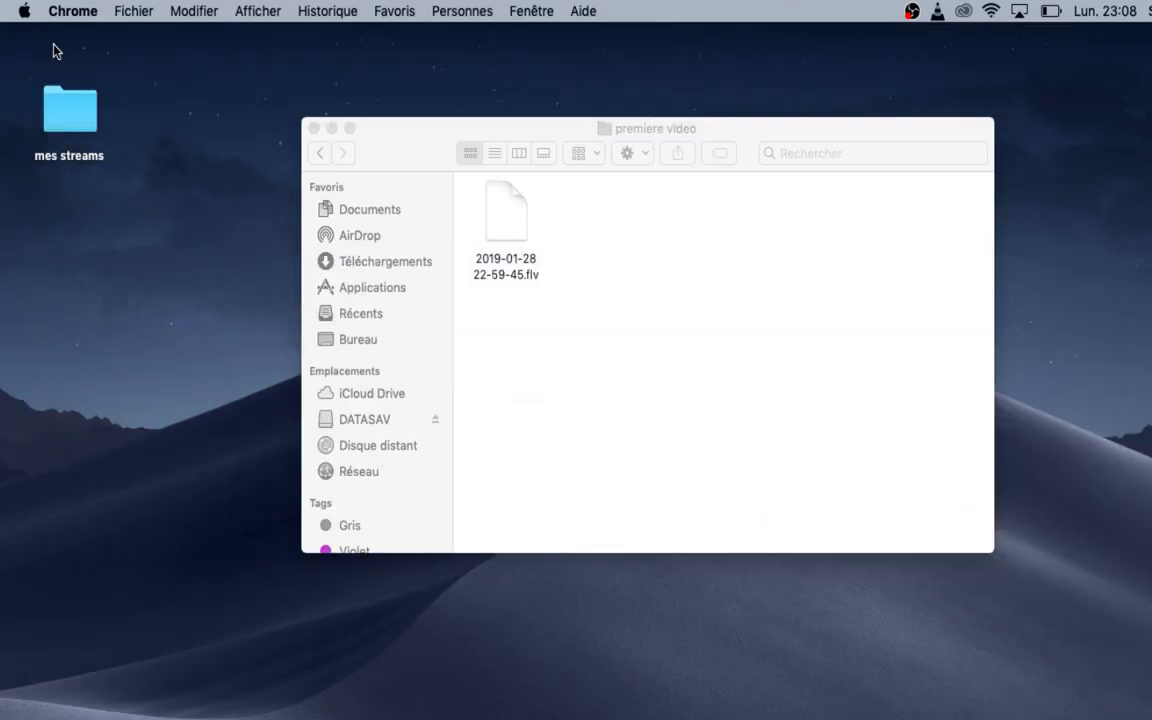